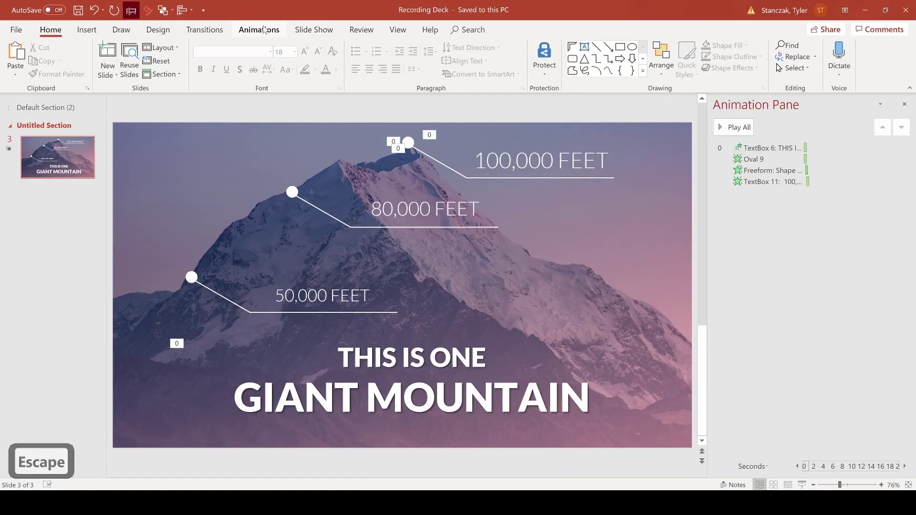
# Show the Animations tools and select the 100,000 FEET label to display its Fade settings.
pyautogui.click(266, 30)
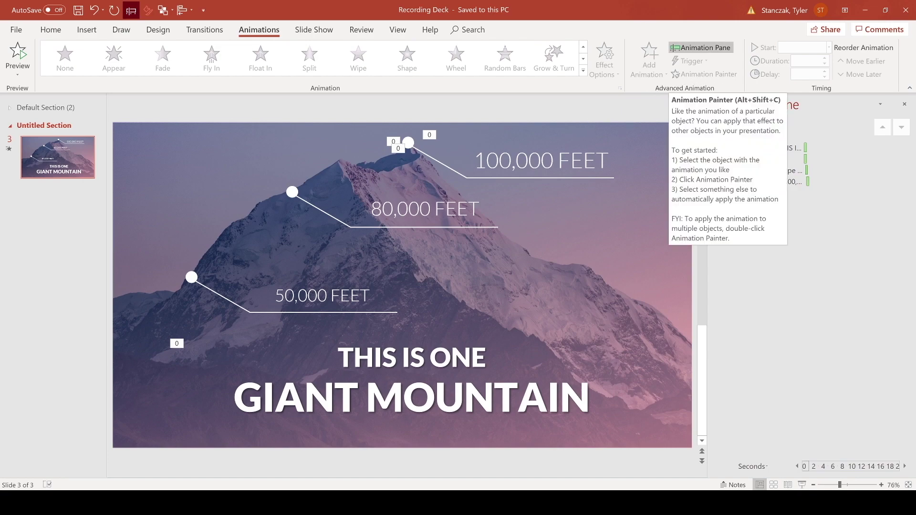
pyautogui.click(541, 161)
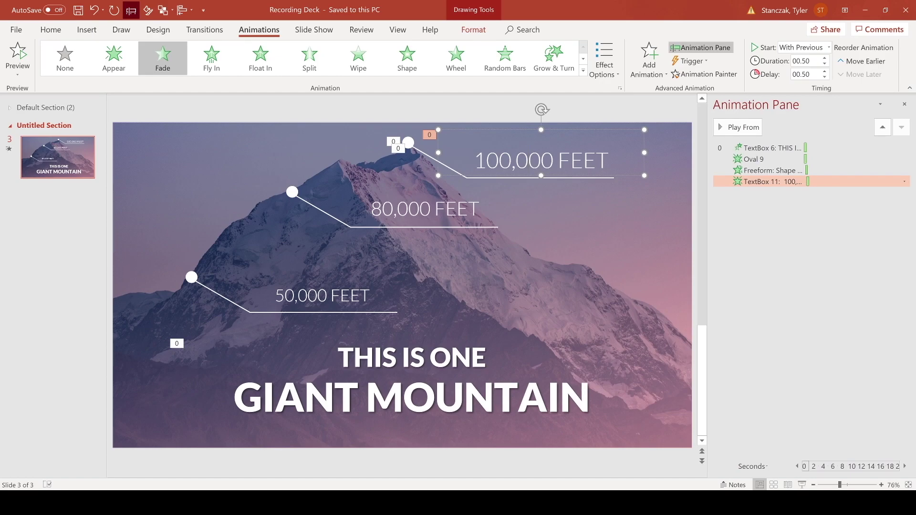
# Try adding a Fade entrance to the 80,000 FEET label directly, then undo it.
pyautogui.press('Tab')
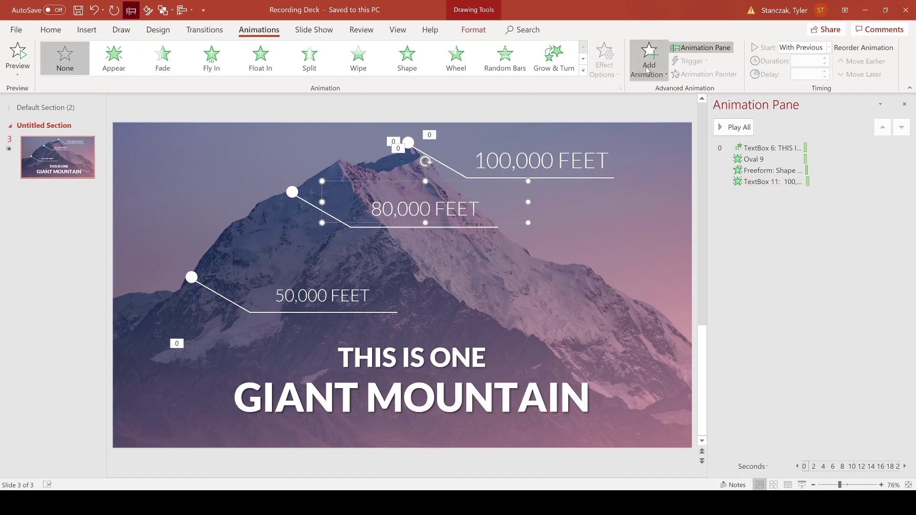
pyautogui.click(648, 61)
pyautogui.click(698, 111)
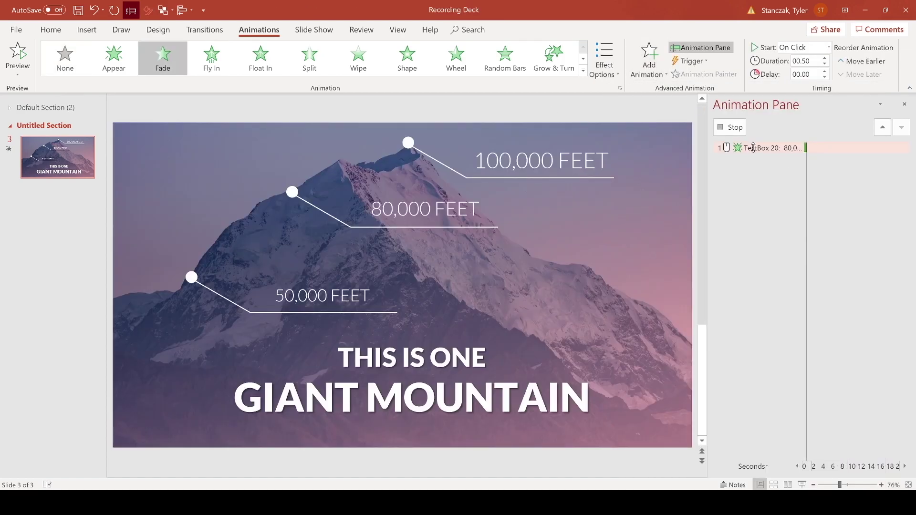
pyautogui.hotkey('ctrl', 'z')
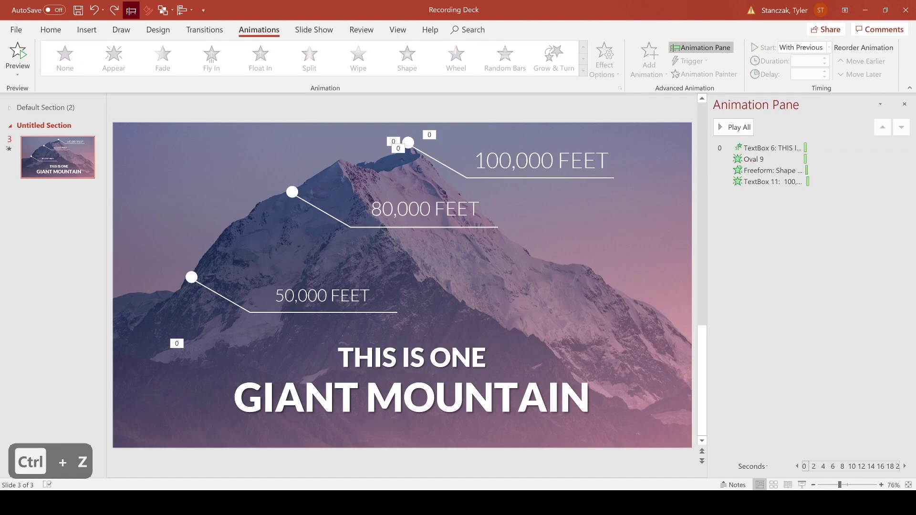
# Paint the 100,000 FEET label's fade onto the 80,000 FEET label with Animation Painter.
pyautogui.click(512, 128)
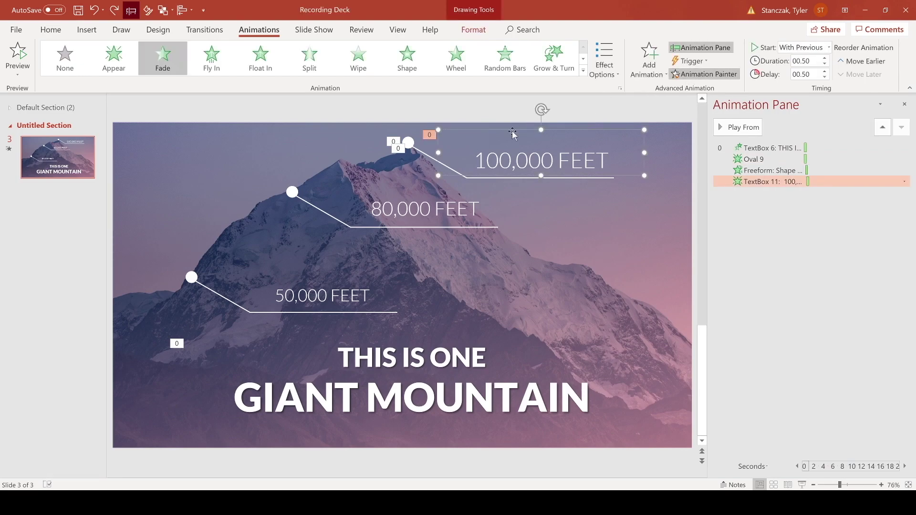
pyautogui.click(411, 212)
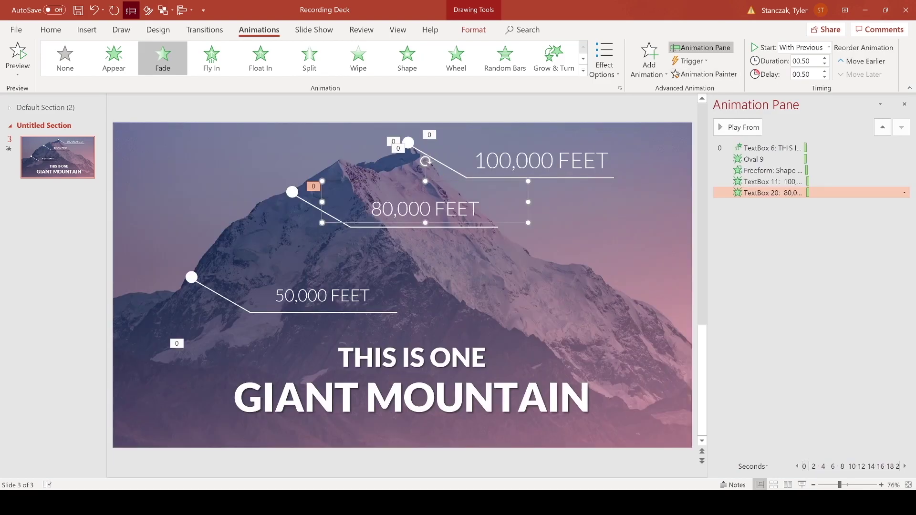
pyautogui.click(516, 160)
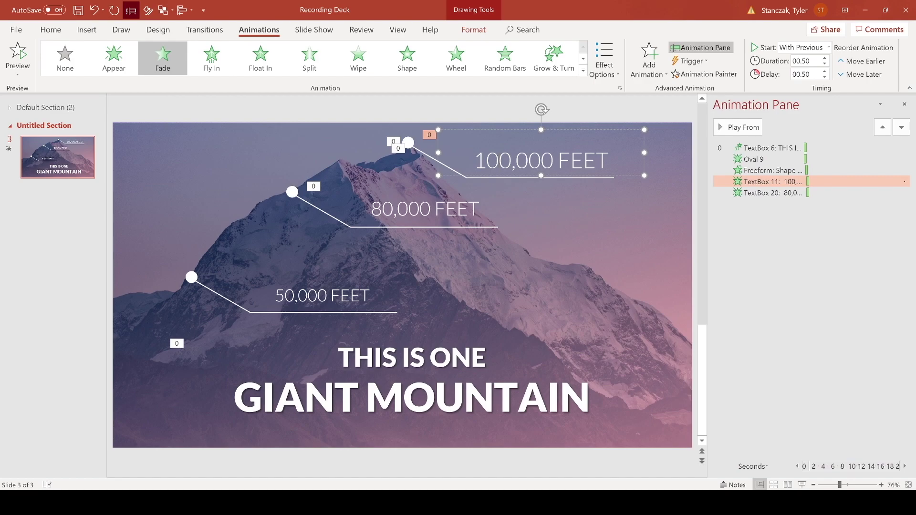
pyautogui.click(340, 206)
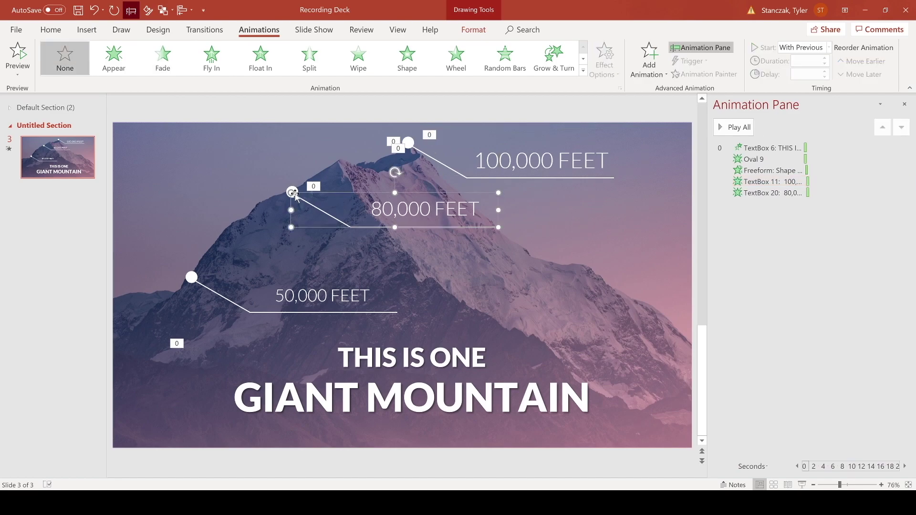
# Copy the 100,000 FEET line's animation onto the 80,000 FEET line.
pyautogui.click(292, 192)
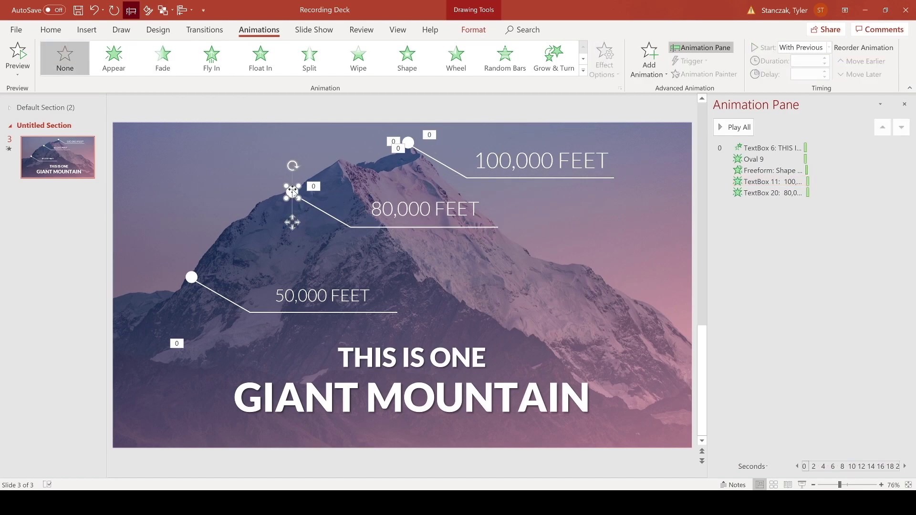
pyautogui.hotkey('ctrl', 'z')
pyautogui.click(422, 154)
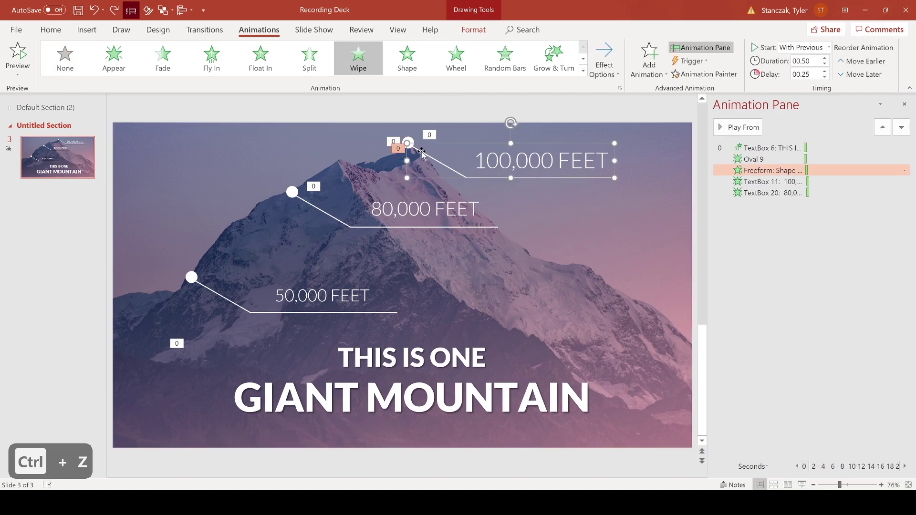
pyautogui.click(695, 75)
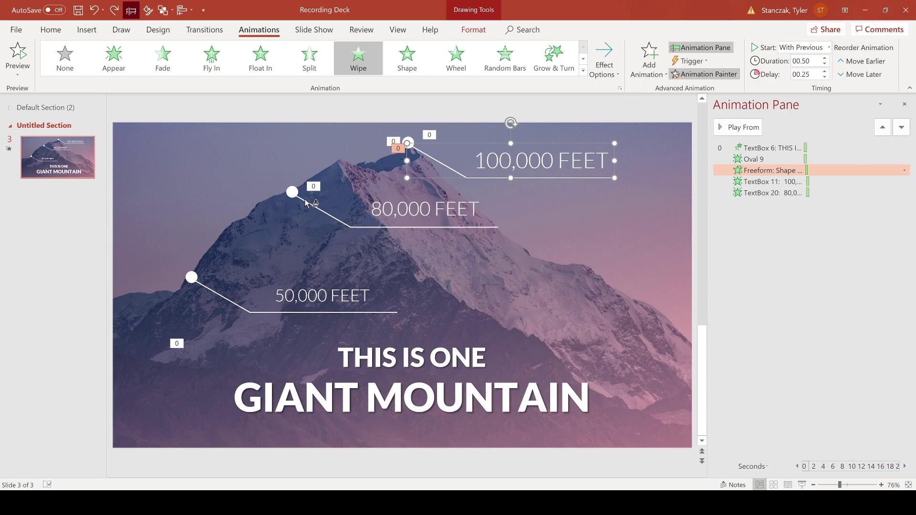
pyautogui.click(306, 203)
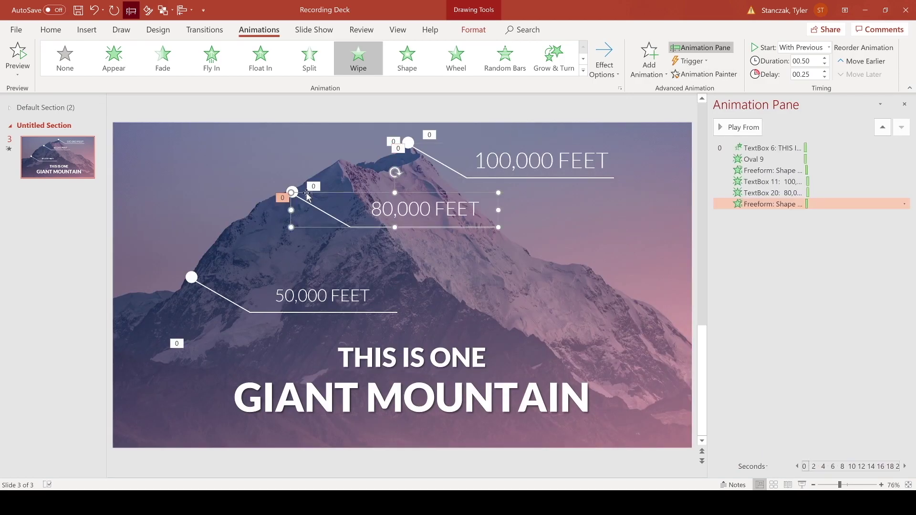
# Copy the summit dot's fade animation onto the 80,000 FEET dot.
pyautogui.hotkey('ctrl', 'z')
pyautogui.click(408, 143)
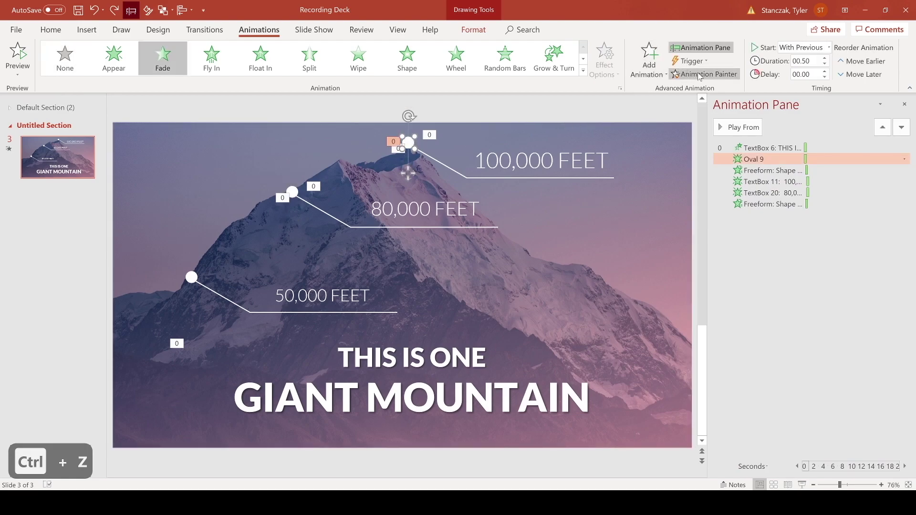
pyautogui.click(700, 74)
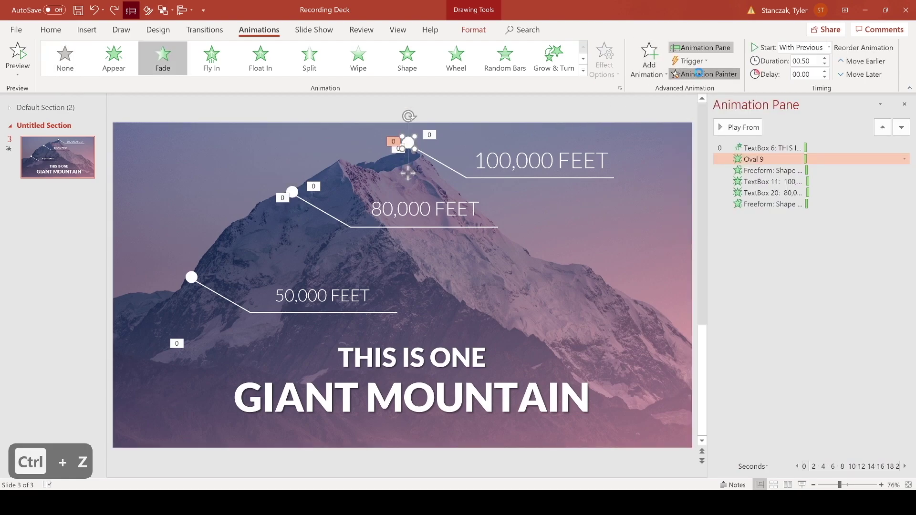
pyautogui.click(291, 192)
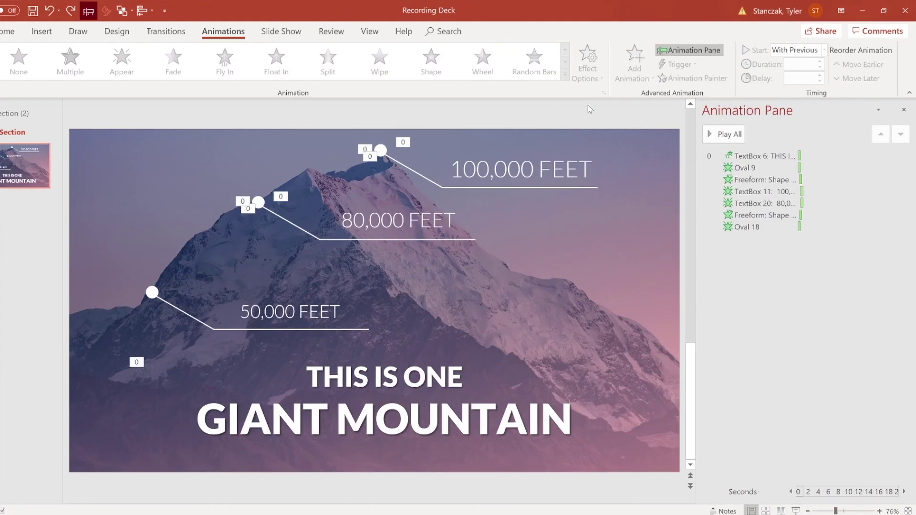
pyautogui.moveTo(322, 113); pyautogui.dragTo(672, 233)
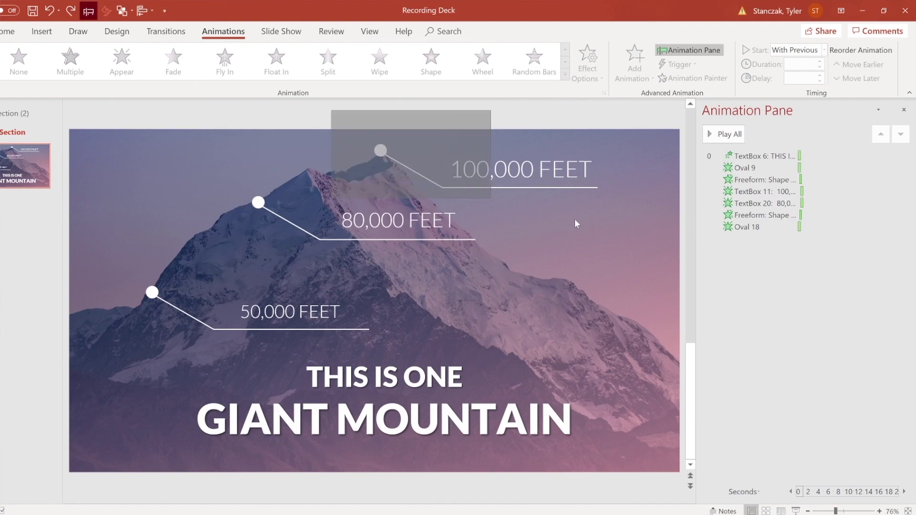
pyautogui.hotkey('ctrl', 'v')
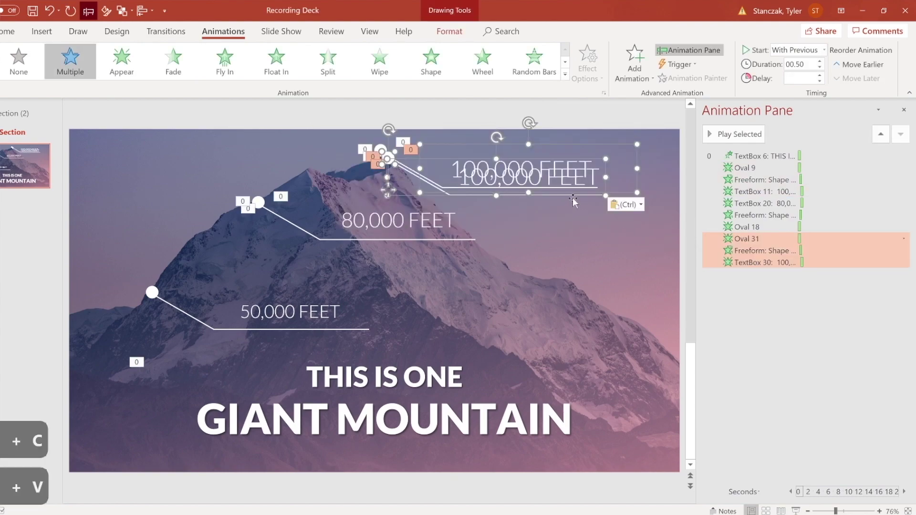
pyautogui.moveTo(574, 205); pyautogui.dragTo(569, 287)
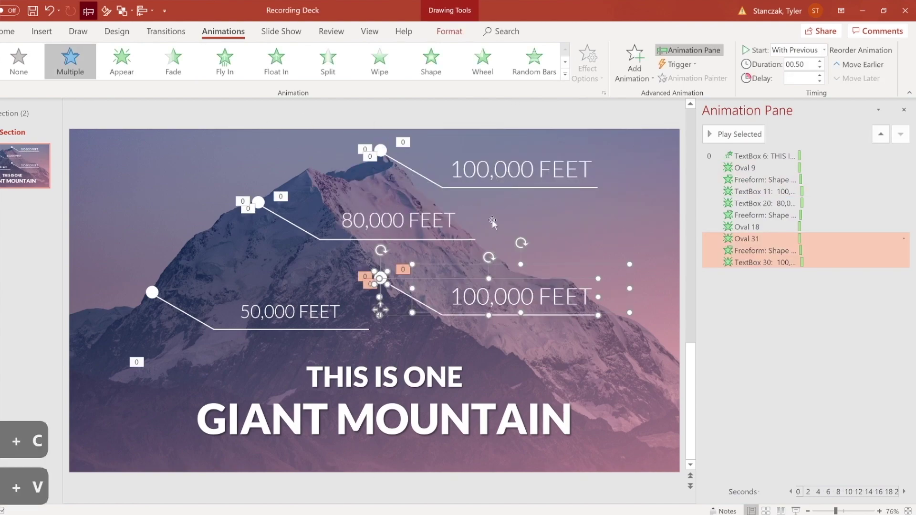
pyautogui.hotkey('ctrl', 'z')
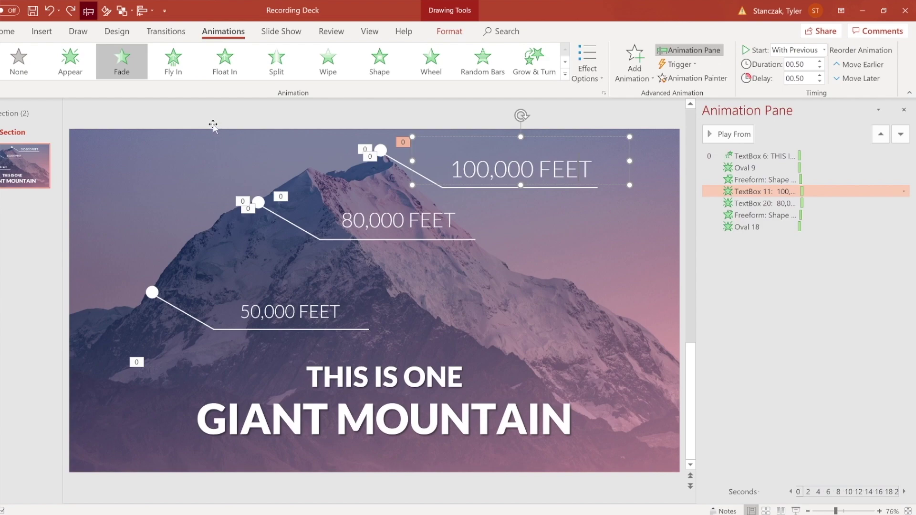
pyautogui.moveTo(328, 110); pyautogui.dragTo(625, 225)
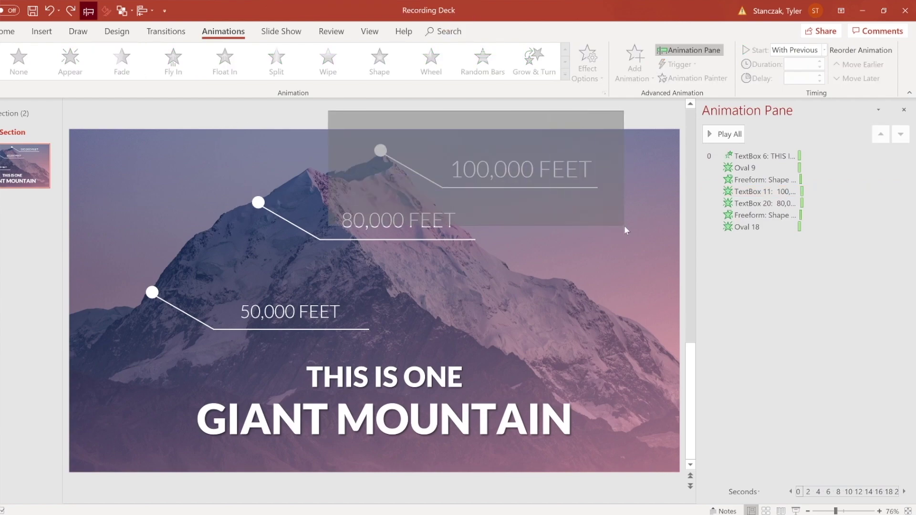
pyautogui.hotkey('ctrl', 'c')
pyautogui.hotkey('ctrl', 'v')
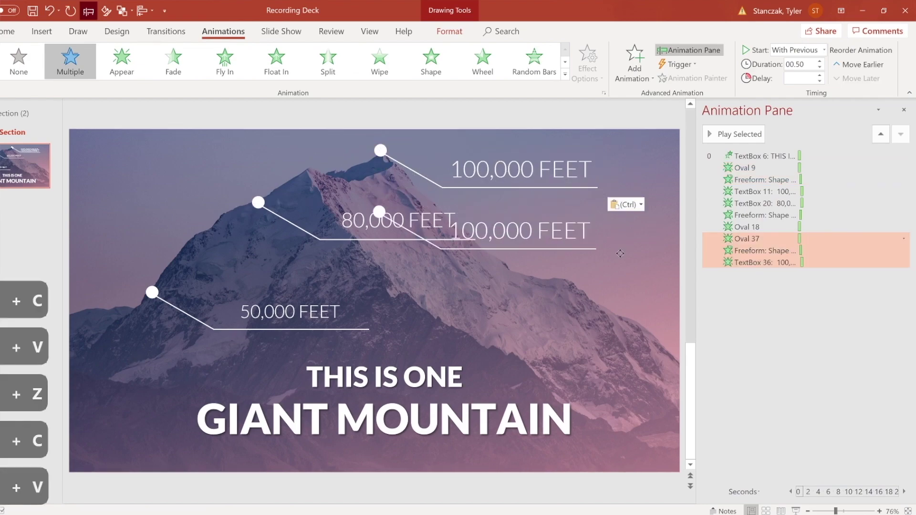
pyautogui.moveTo(614, 238)
pyautogui.mouseDown()
pyautogui.moveTo(611, 315)
pyautogui.moveTo(497, 239)
pyautogui.mouseUp()
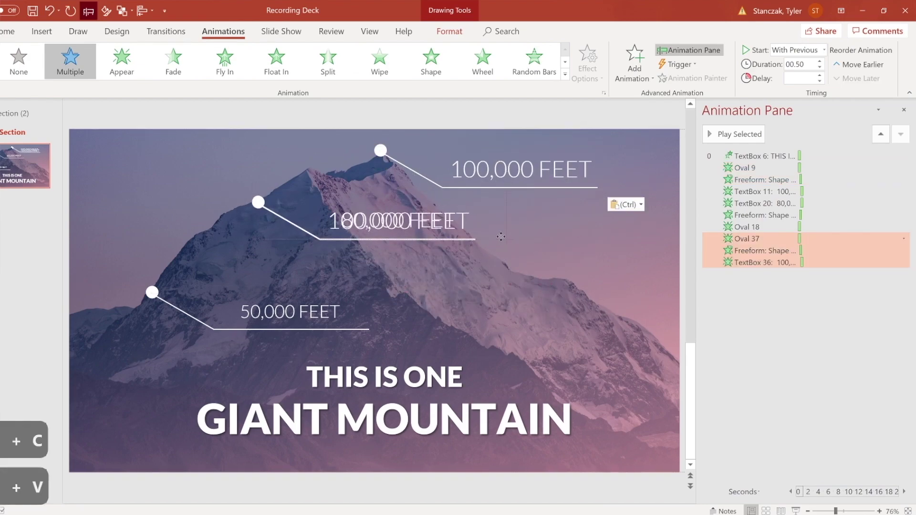
pyautogui.moveTo(497, 239); pyautogui.dragTo(537, 297)
pyautogui.hotkey('ctrl', 'z')
pyautogui.hotkey('ctrl', 'z')
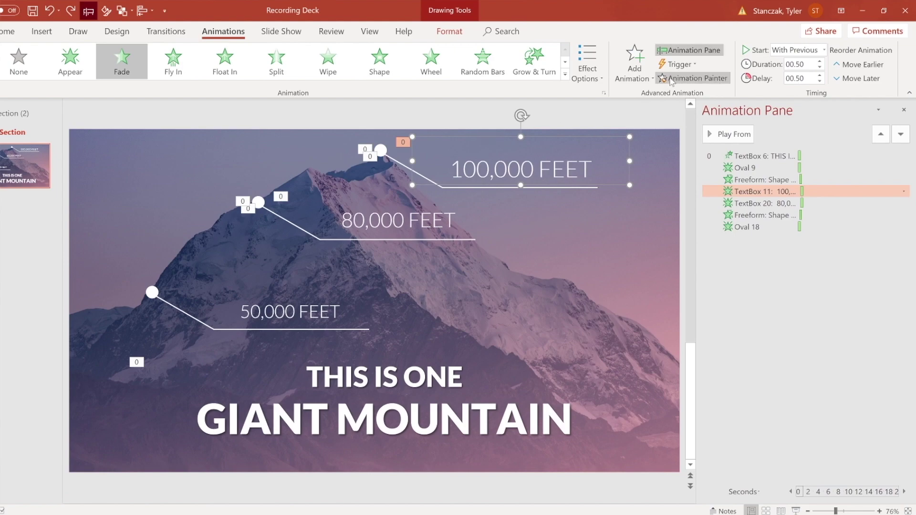
# Paint the 100,000 FEET label's fade onto the 80,000 and 50,000 FEET labels.
pyautogui.click(674, 81)
pyautogui.click(385, 225)
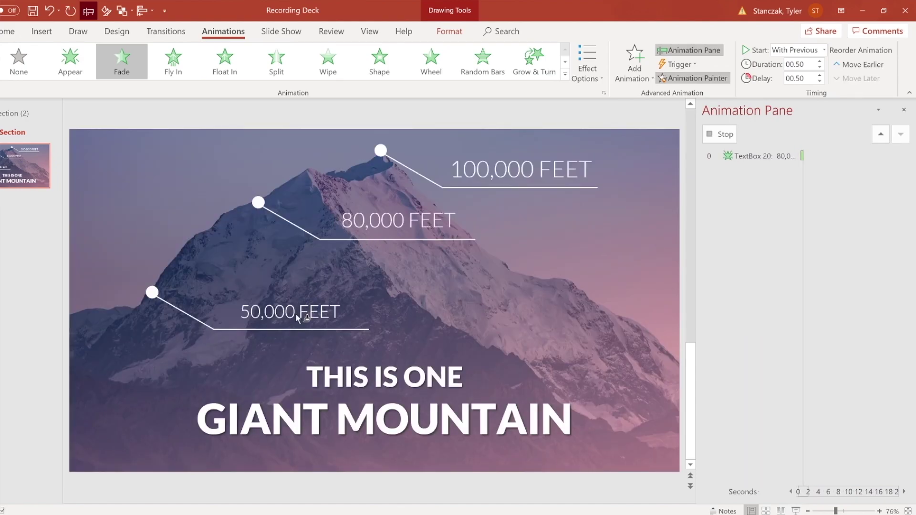
pyautogui.click(302, 313)
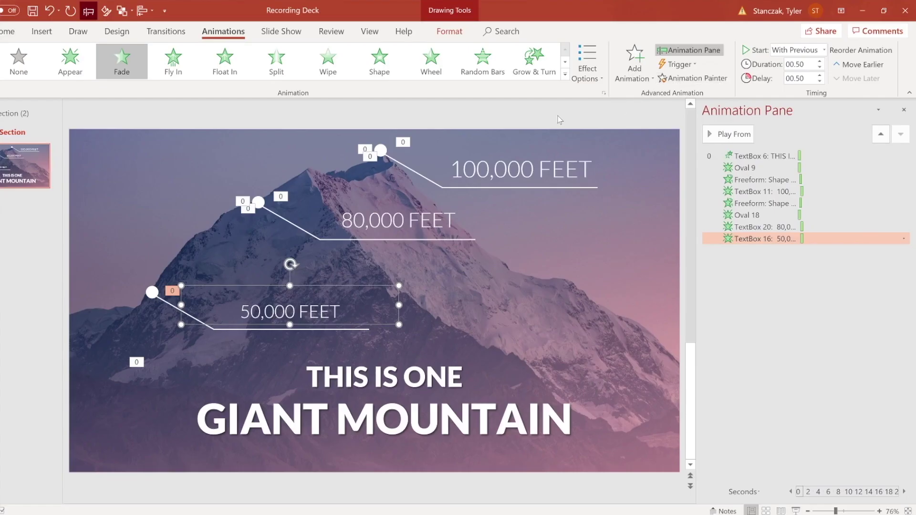
# Reapply the 100,000 FEET fade to the 80,000 FEET label, then reselect the 100,000 FEET label.
pyautogui.click(712, 109)
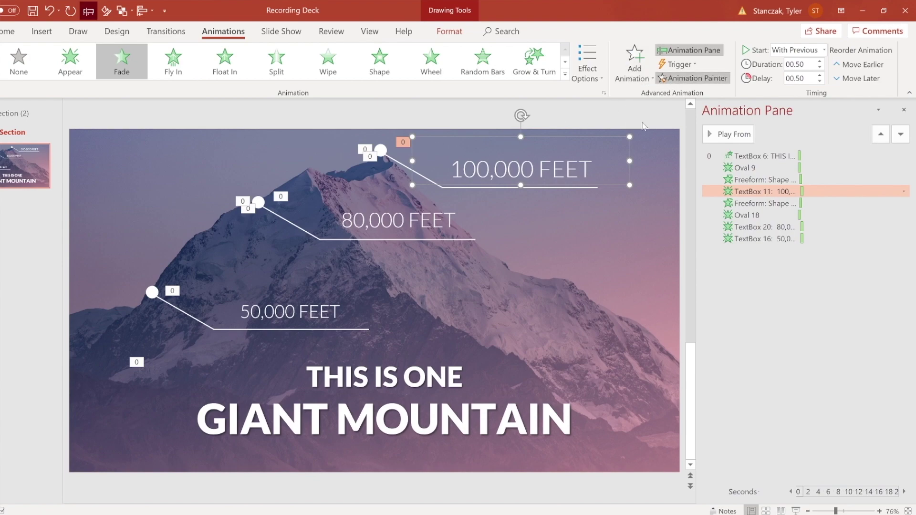
pyautogui.click(458, 217)
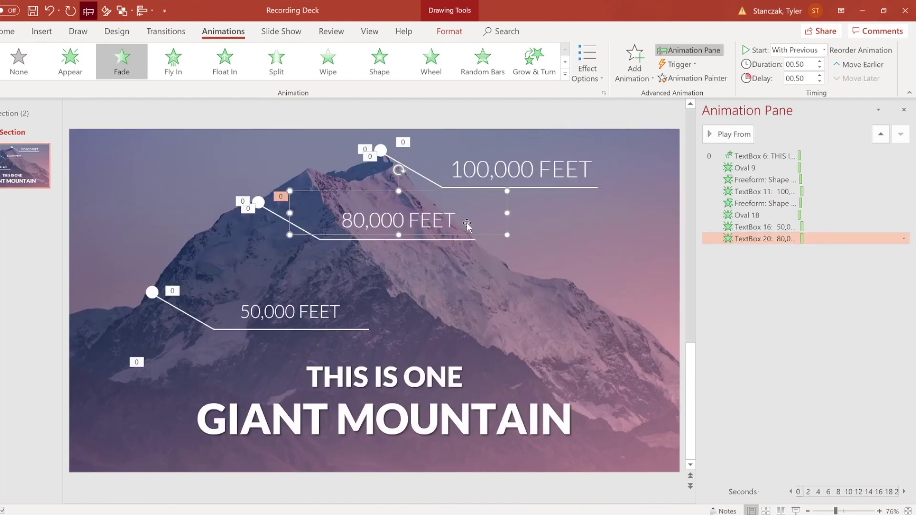
pyautogui.click(632, 113)
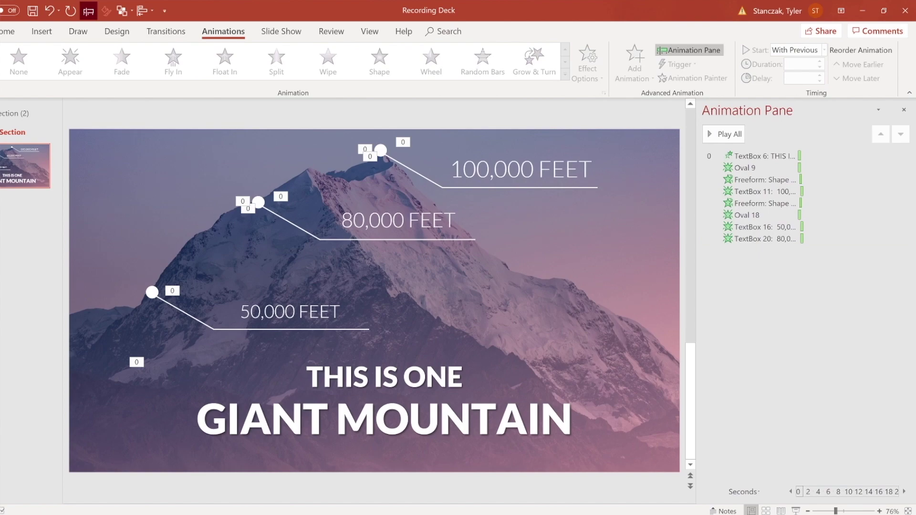
pyautogui.click(520, 170)
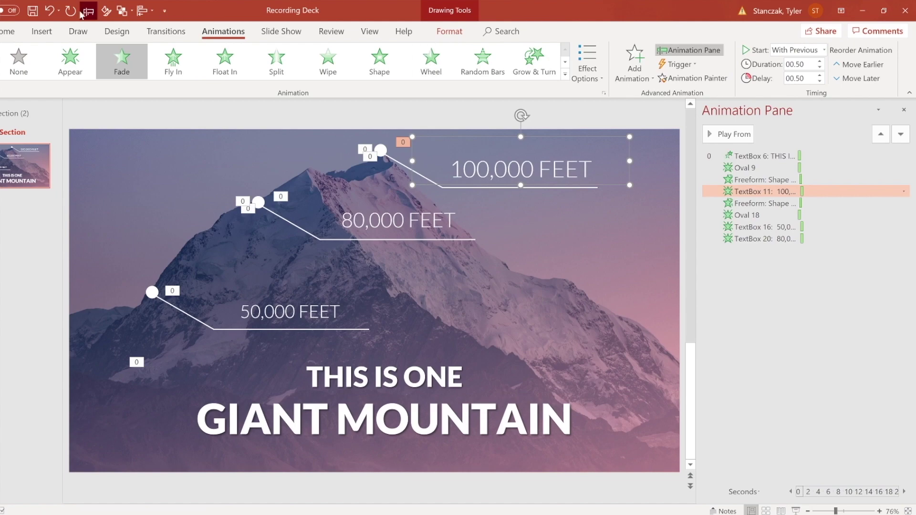
# Use Format Painter to copy GIANT MOUNTAIN's bold styling onto the 50,000, 80,000 and 100,000 FEET labels.
pyautogui.click(39, 33)
pyautogui.click(9, 32)
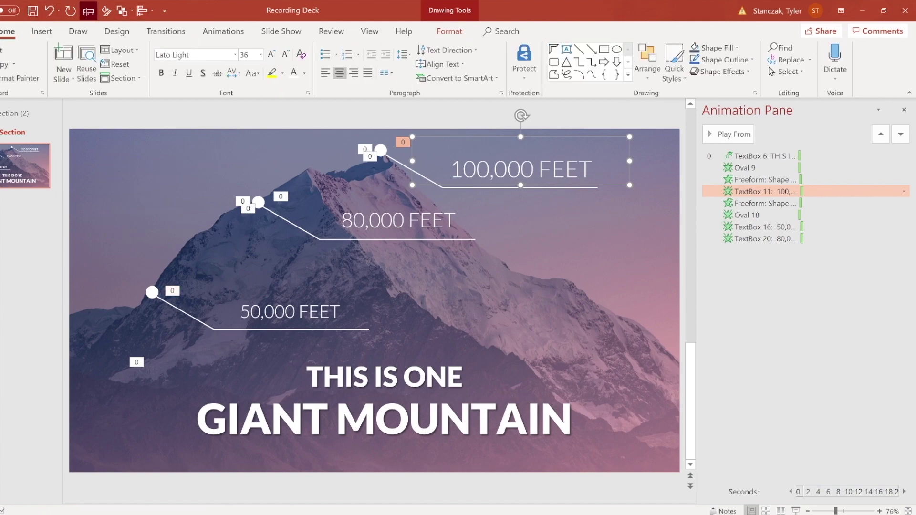
pyautogui.click(330, 362)
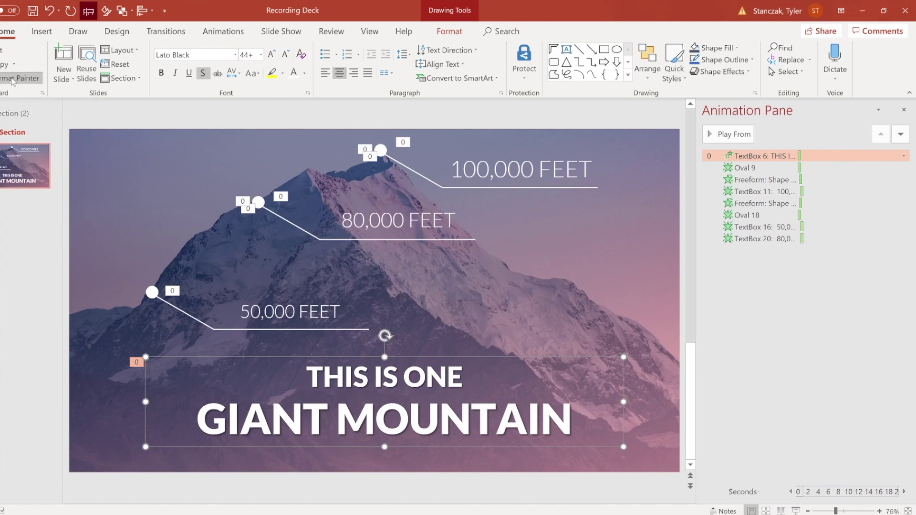
pyautogui.click(269, 319)
pyautogui.click(387, 221)
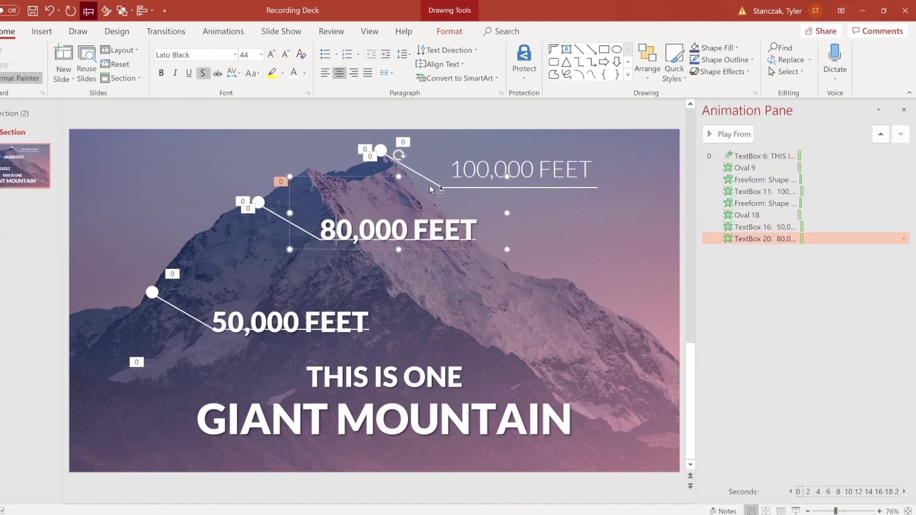
pyautogui.click(505, 169)
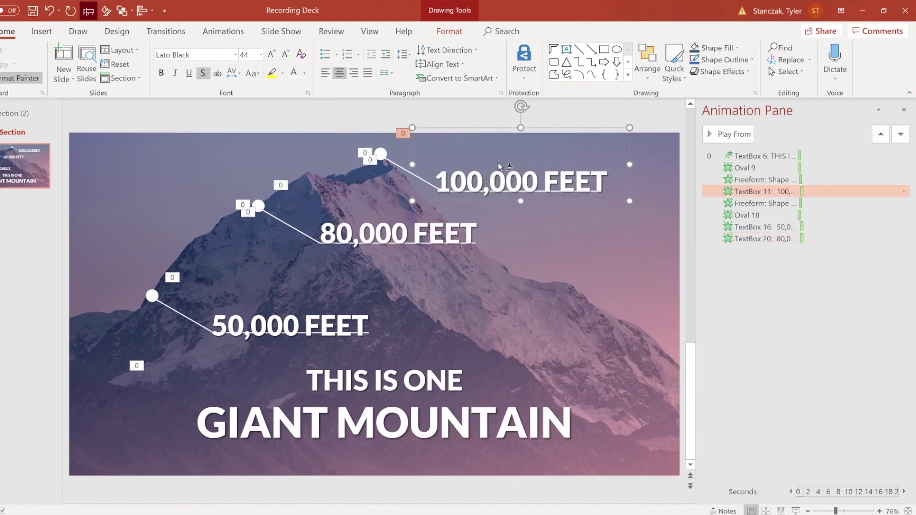